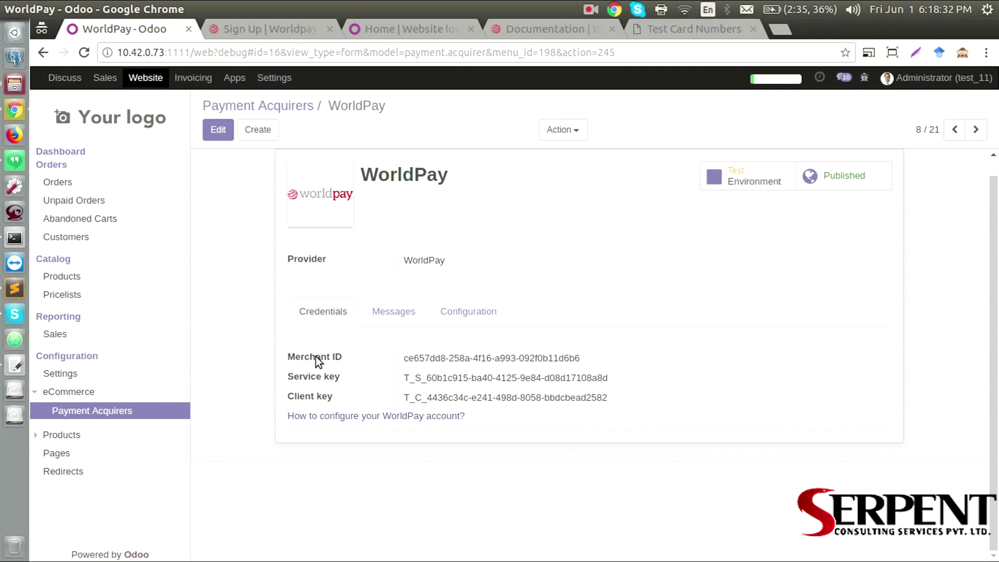
Highlight the Service key and Client key credentials on the WorldPay form
double_click(317, 377)
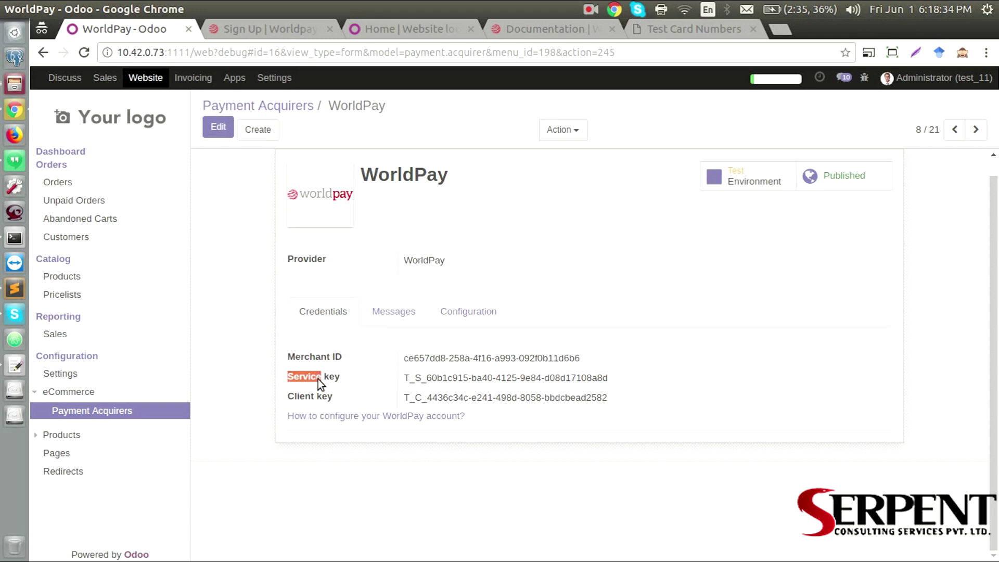
double_click(311, 396)
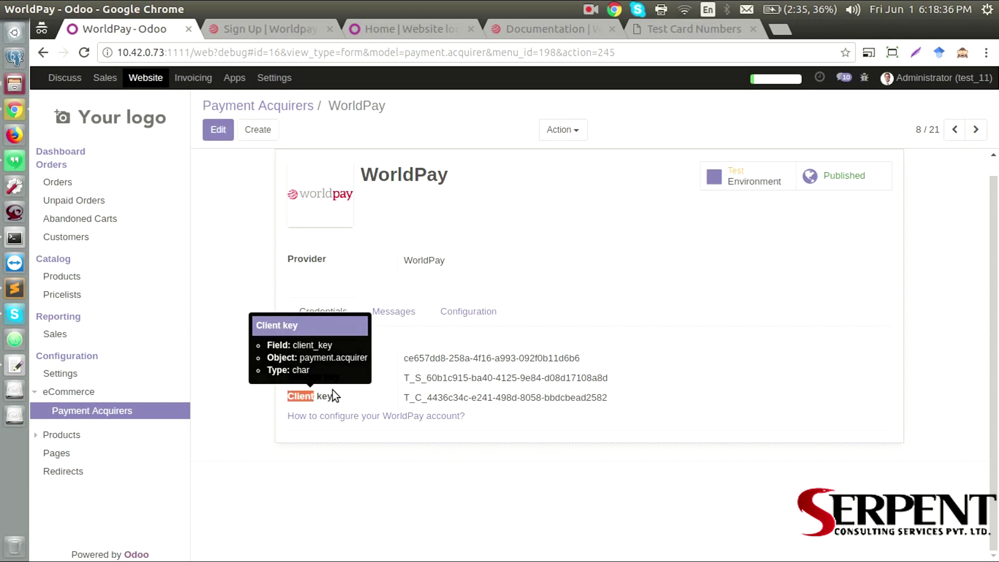
left_click(374, 376)
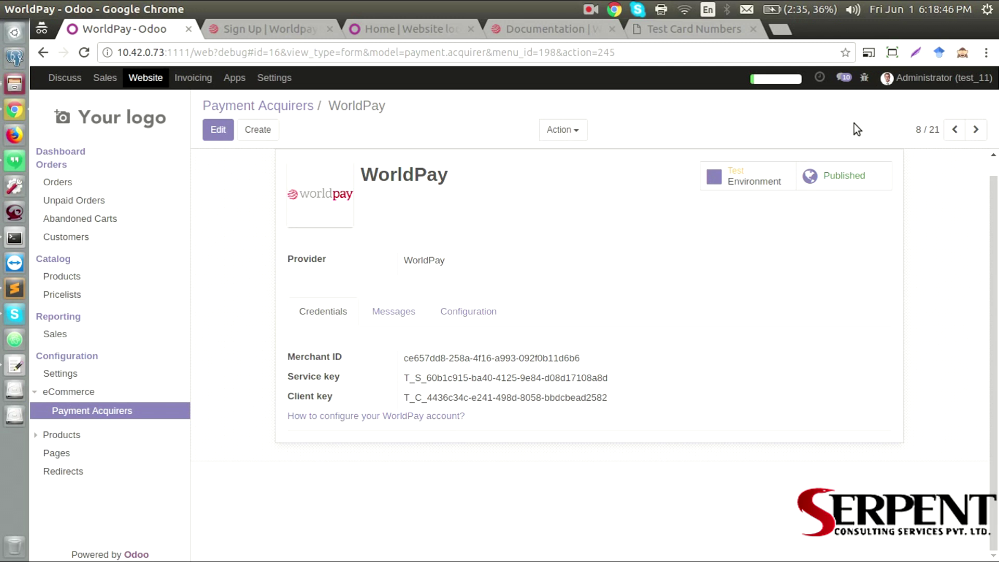
Add the Apple Wireless Keyboard to the website cart and proceed to checkout
left_click(405, 29)
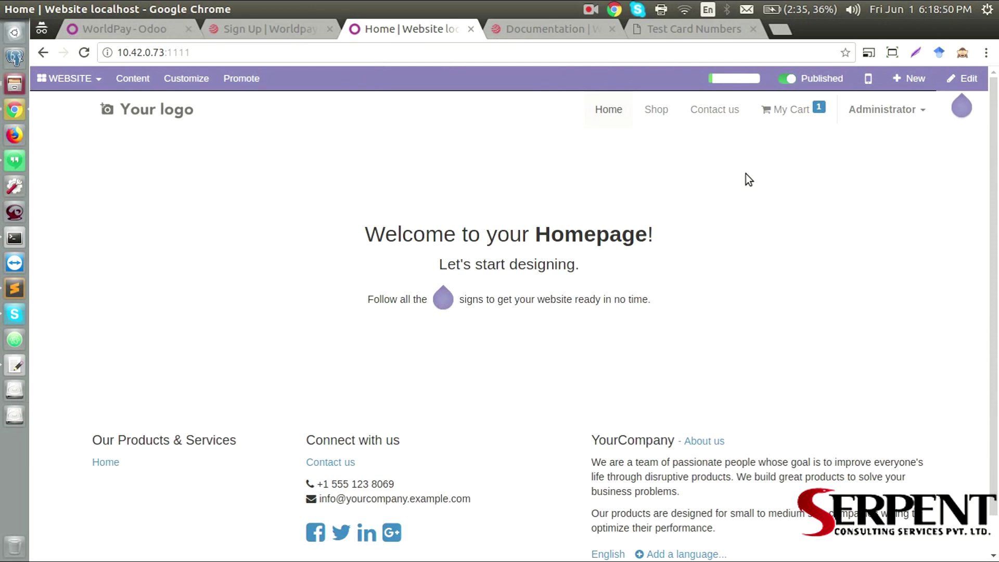
left_click(662, 113)
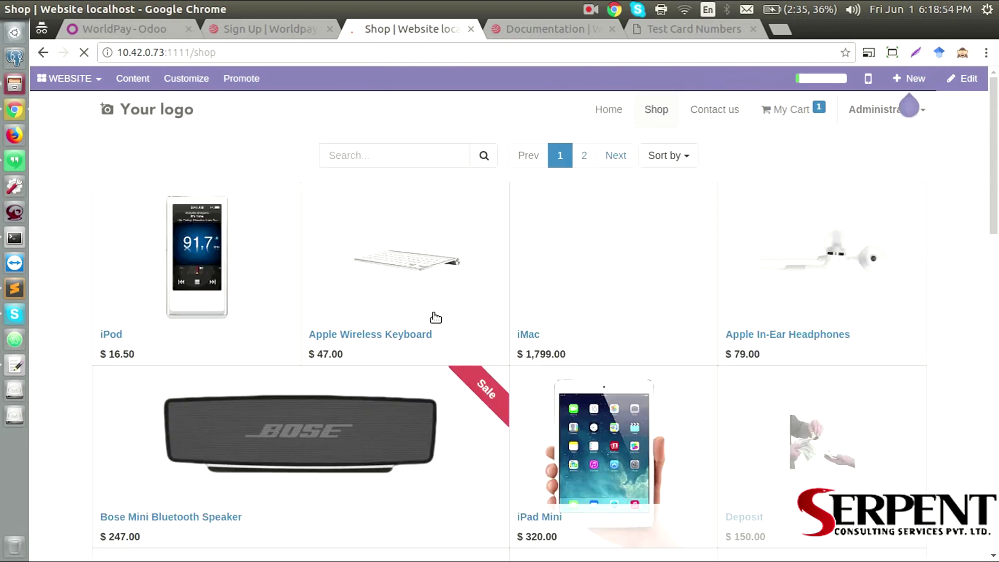
left_click(380, 335)
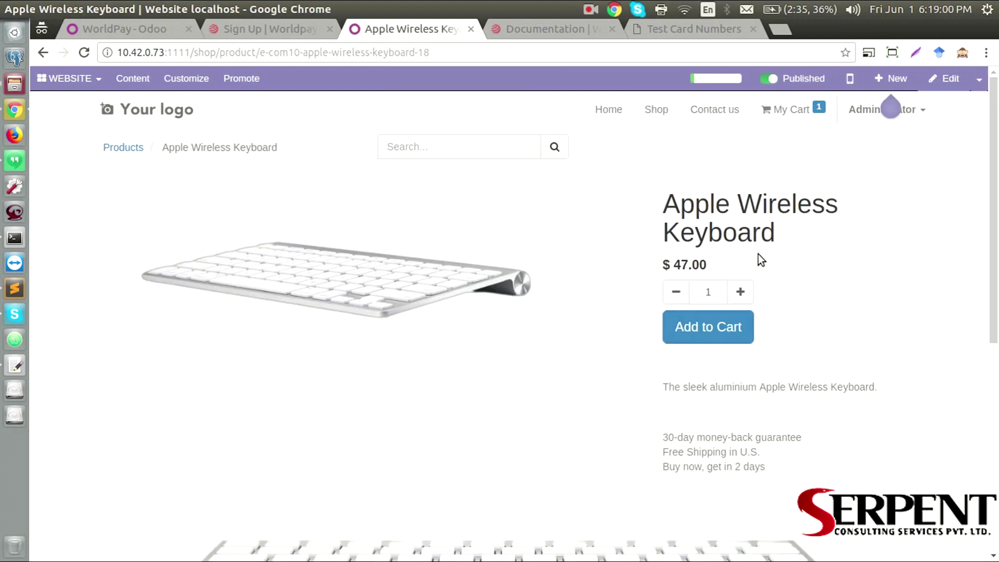
left_click(714, 323)
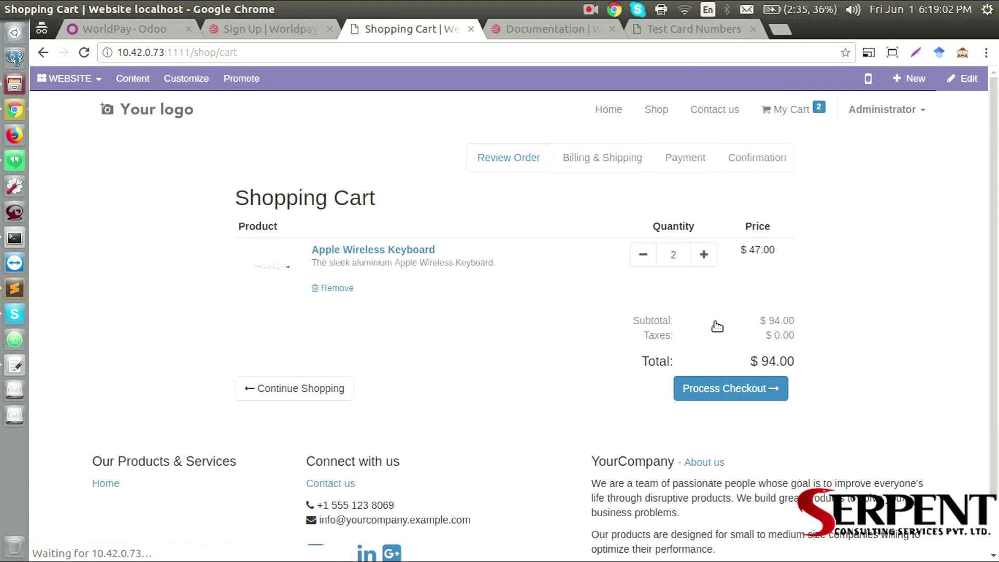
left_click(700, 384)
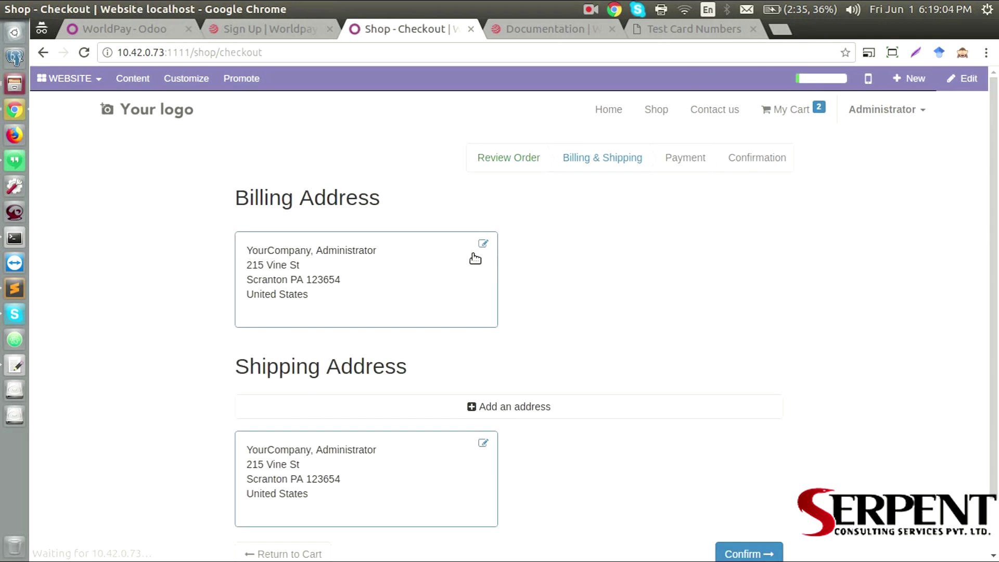
scroll(514, 283, "down", 2)
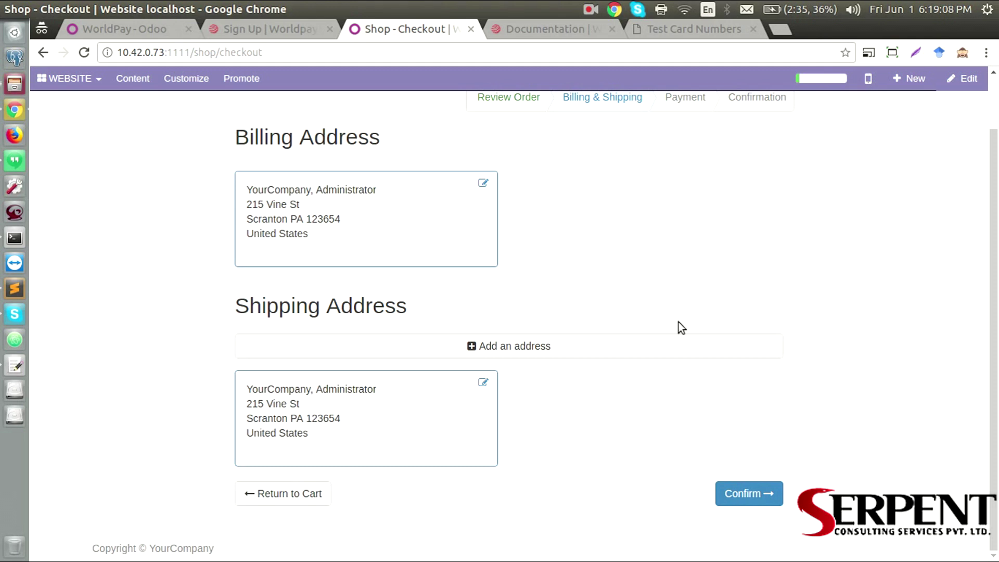
Confirm the addresses, pick WorldPay as payment method and start the payment
left_click(741, 490)
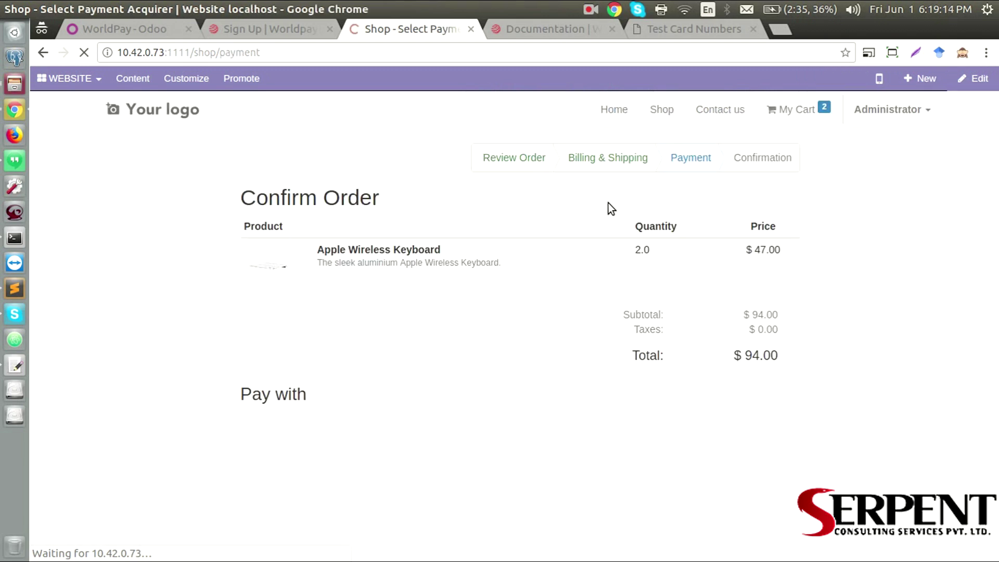
scroll(495, 264, "down", 5)
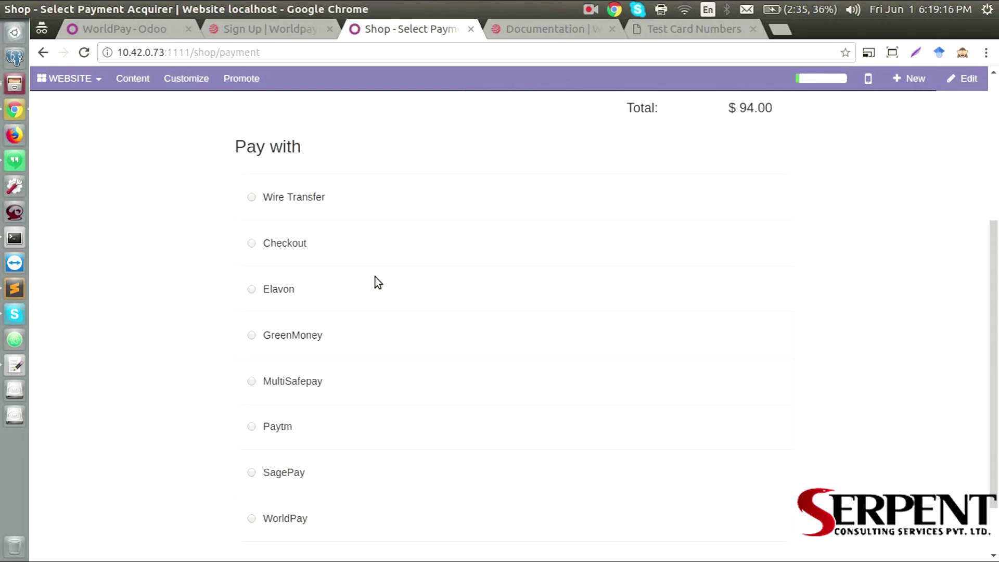
scroll(288, 395, "down", 2)
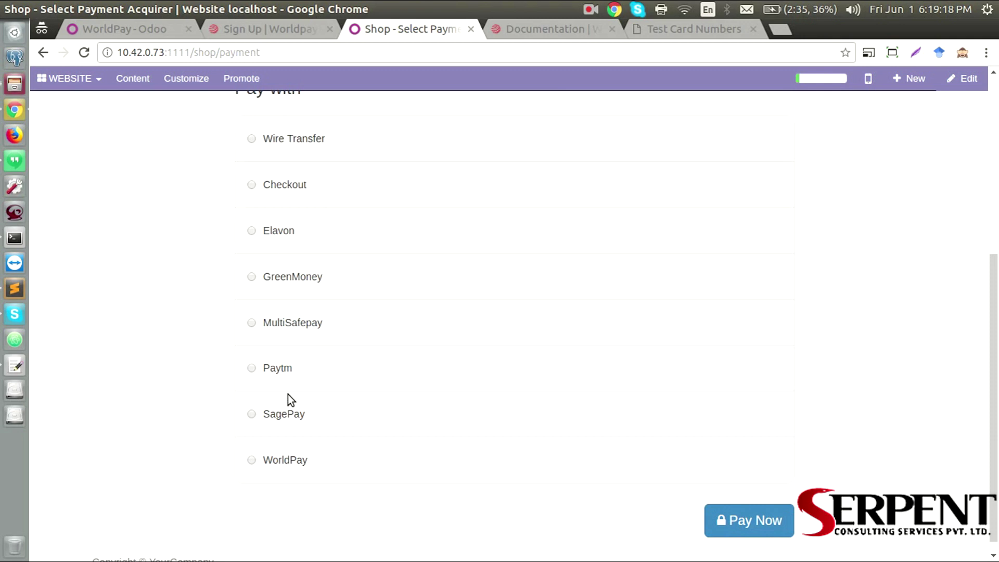
left_click(252, 446)
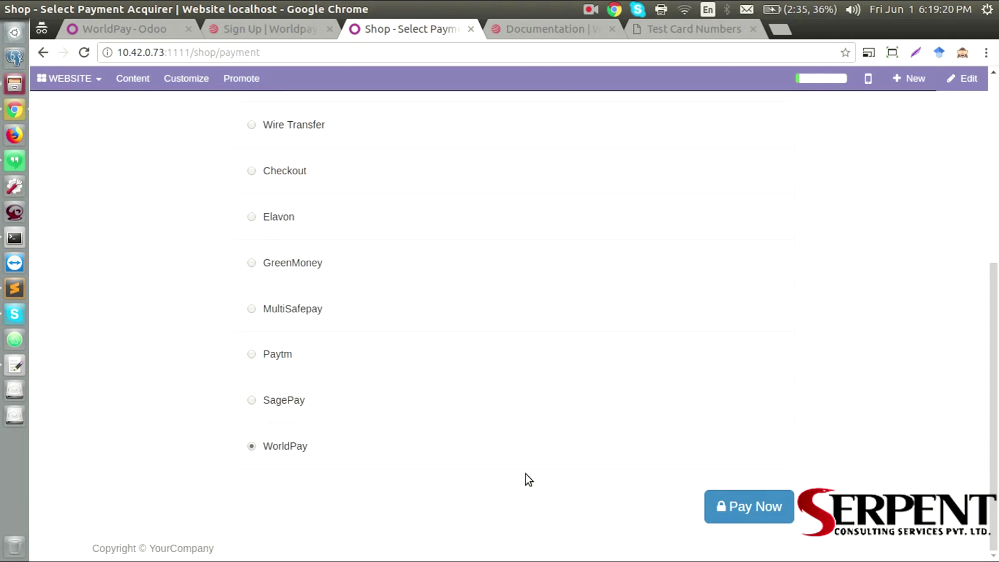
left_click(726, 506)
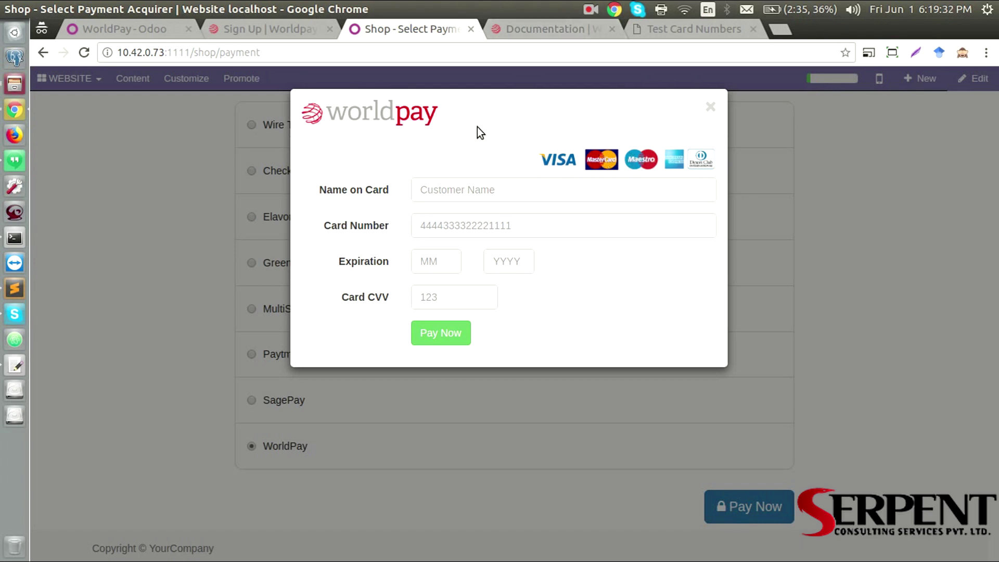
Select the Mastercard Credit number in the Worldpay documentation's test cards table
left_click(569, 30)
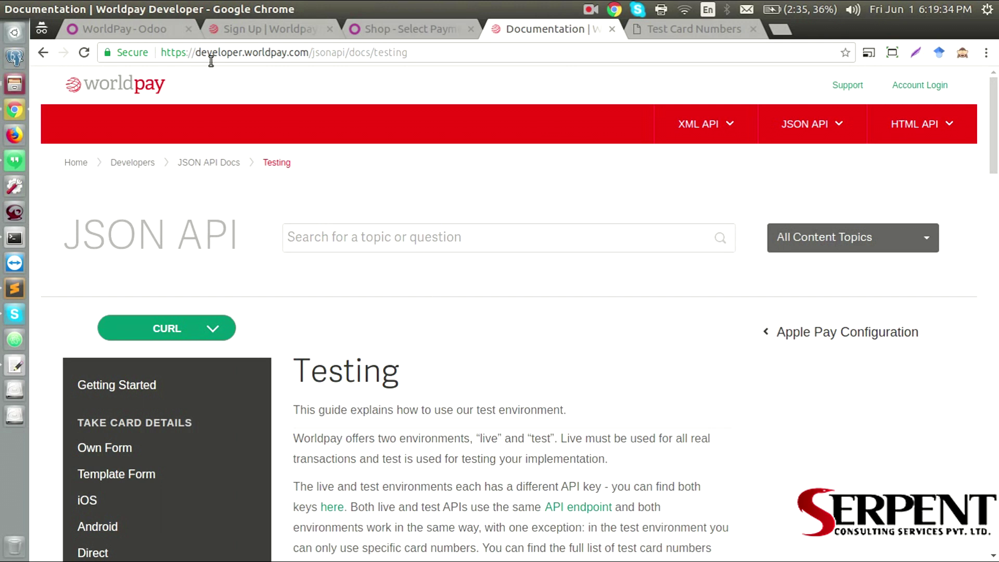
double_click(431, 56)
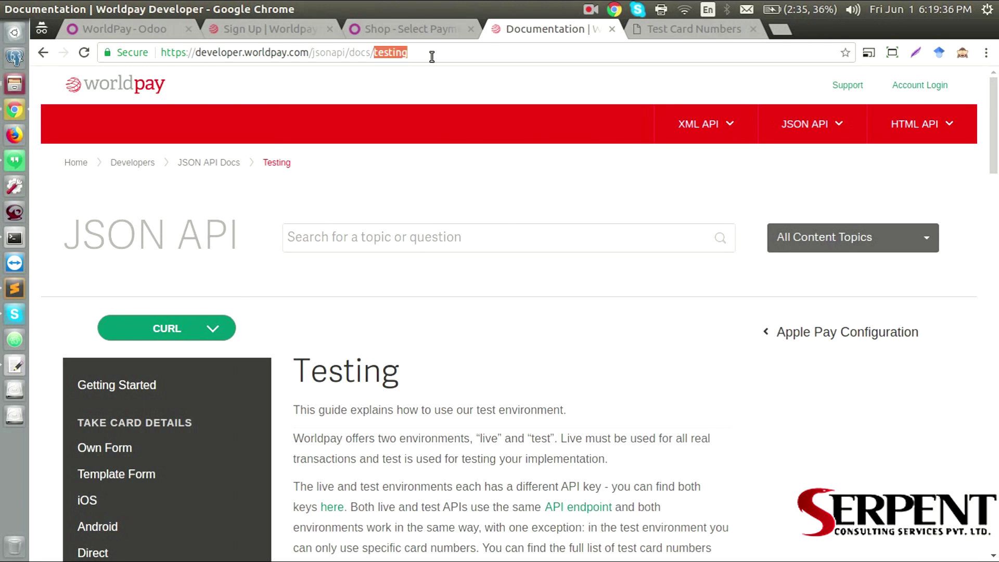
left_click(479, 305)
scroll(507, 258, "down", 7)
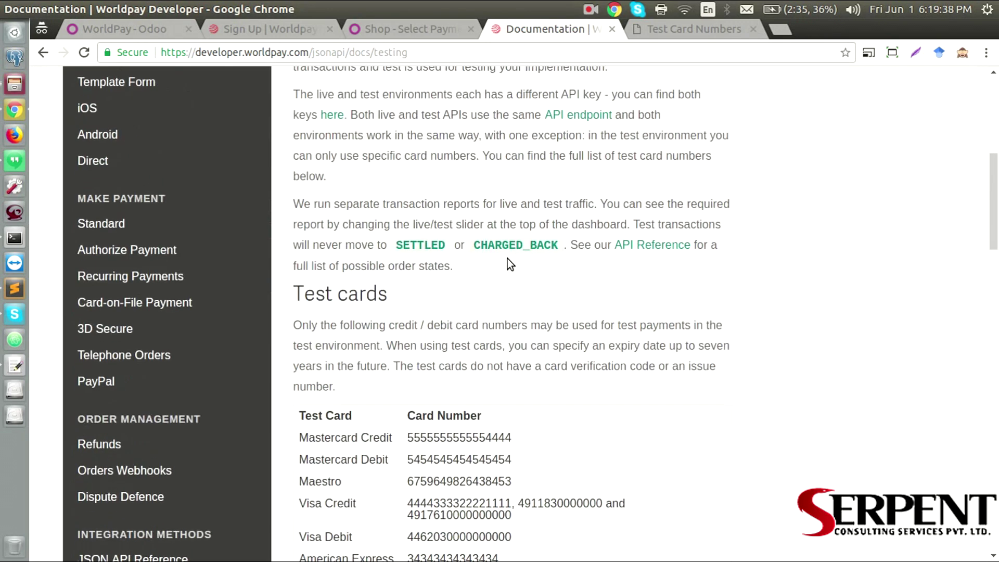
scroll(507, 258, "down", 4)
double_click(434, 220)
key("ctrl+c")
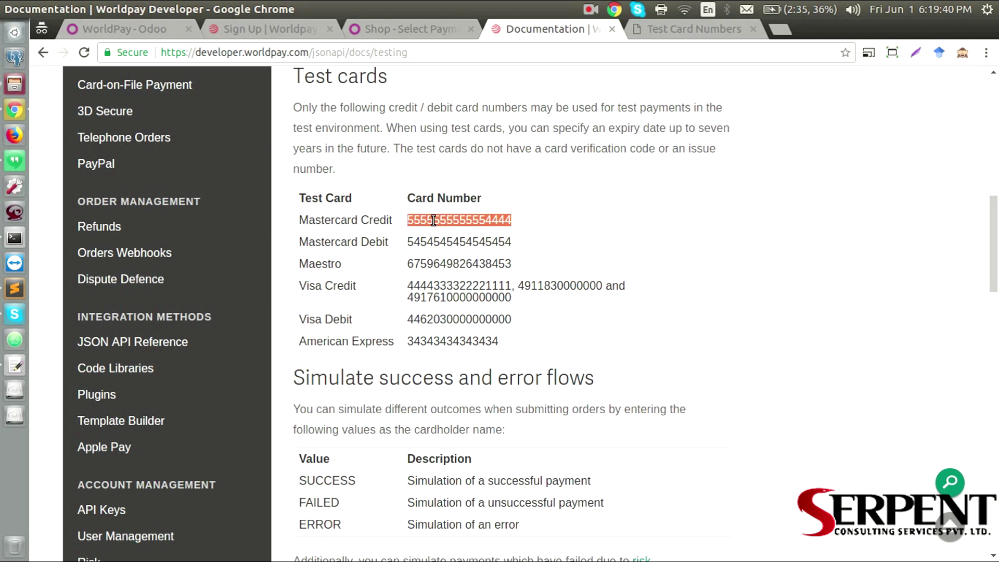
Paste the test card number into the WorldPay form and enter the cardholder name
left_click(406, 29)
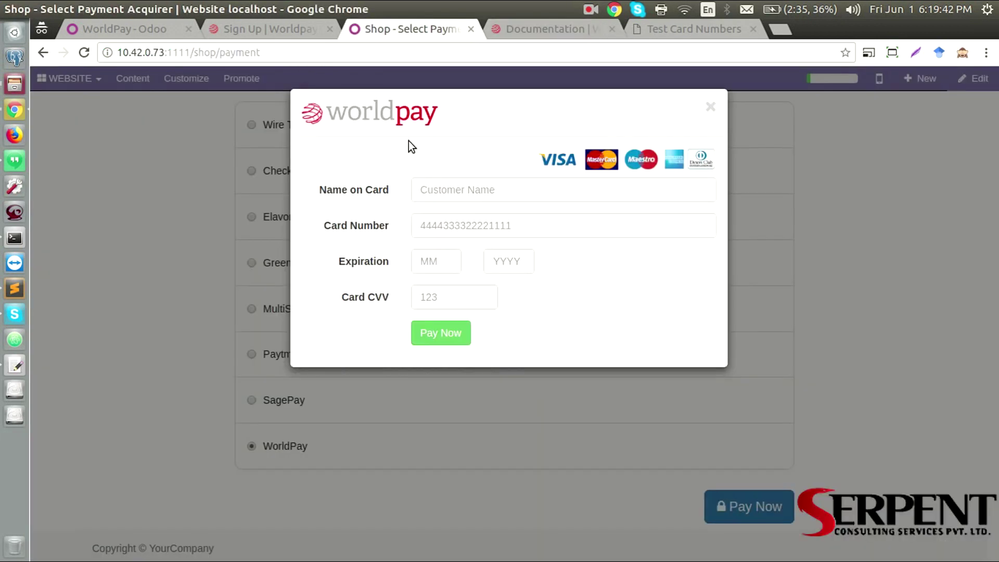
left_click(445, 225)
key("ctrl+v")
left_click(450, 186)
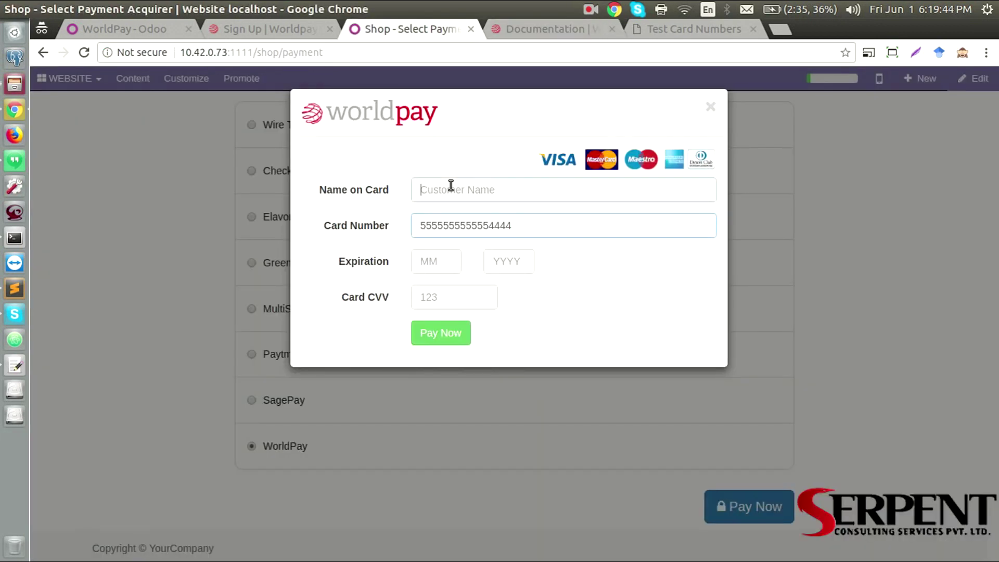
type("Customer ")
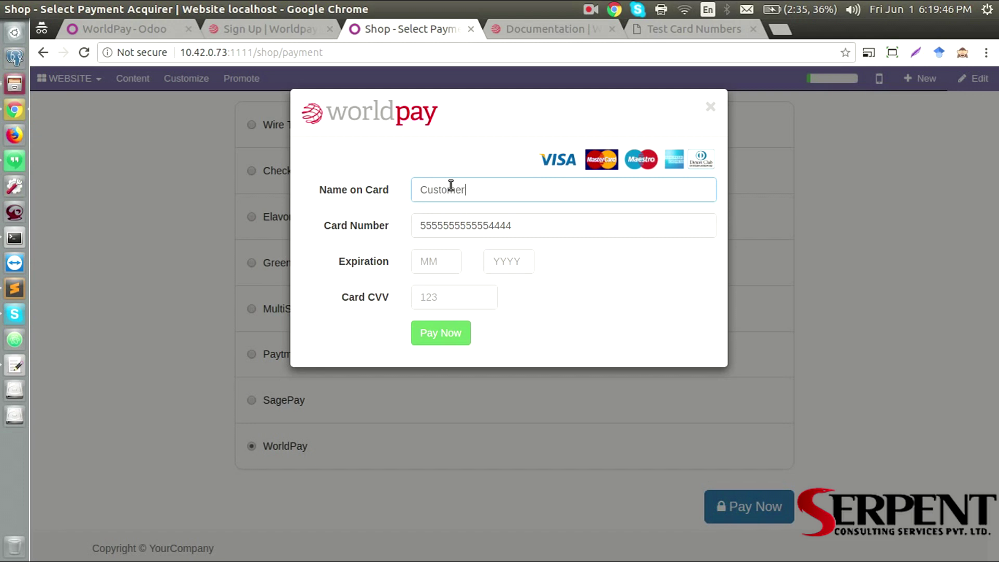
type("A")
type("07")
key("Tab")
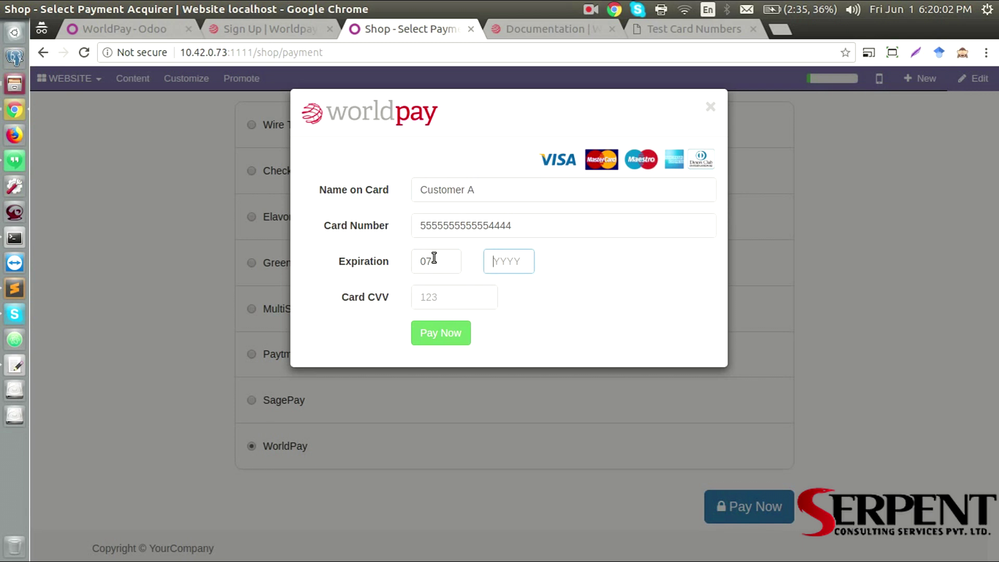
type("1")
key("BackSpace")
type("2018")
left_click(440, 303)
type("123")
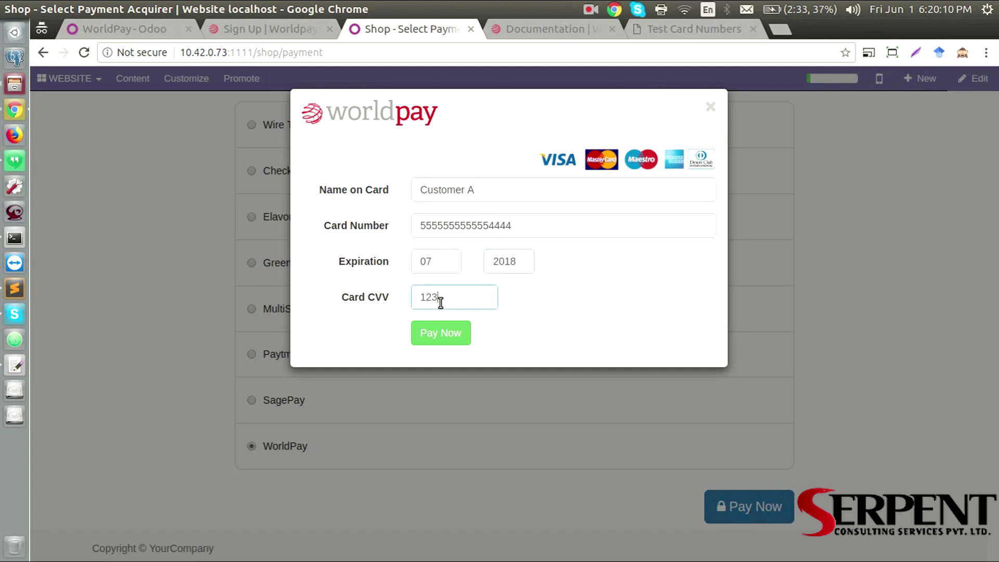
left_click(440, 332)
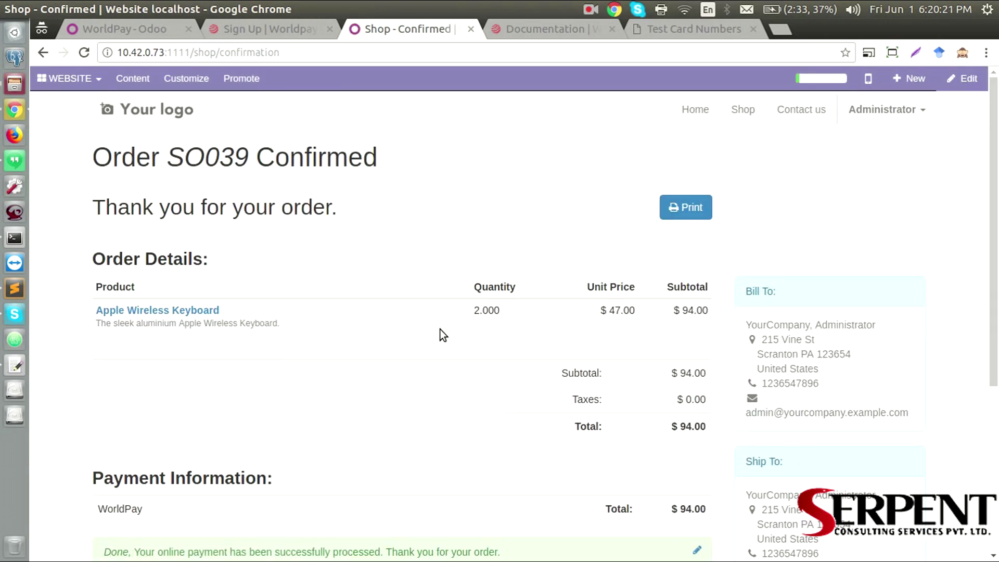
scroll(440, 329, "down", 5)
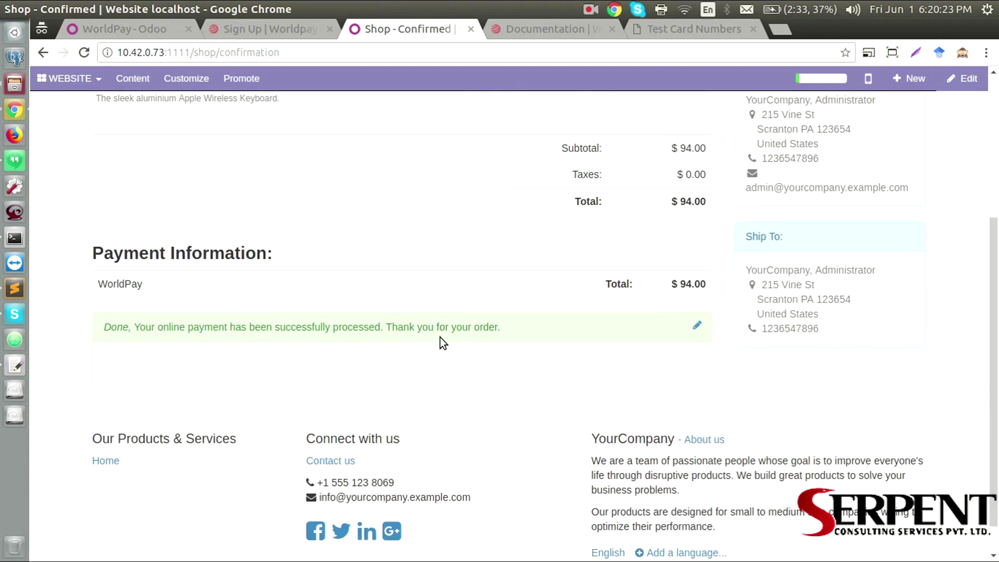
scroll(439, 337, "up", 5)
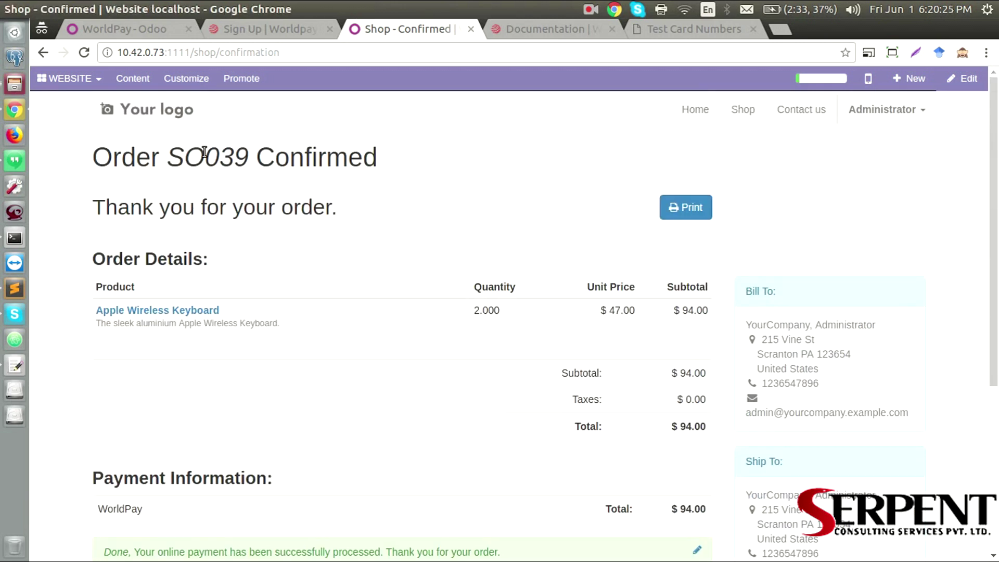
triple_click(204, 152)
triple_click(218, 154)
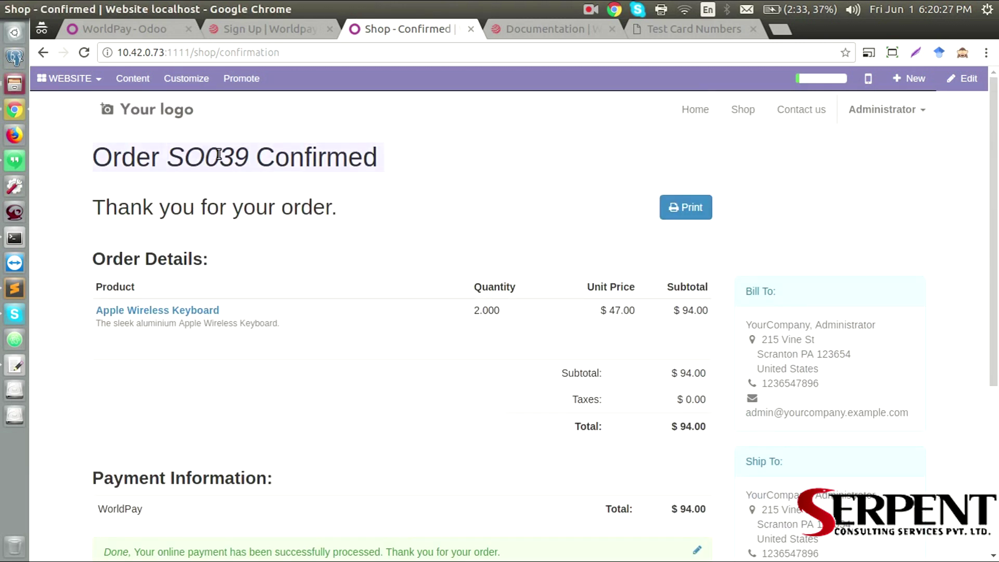
double_click(218, 156)
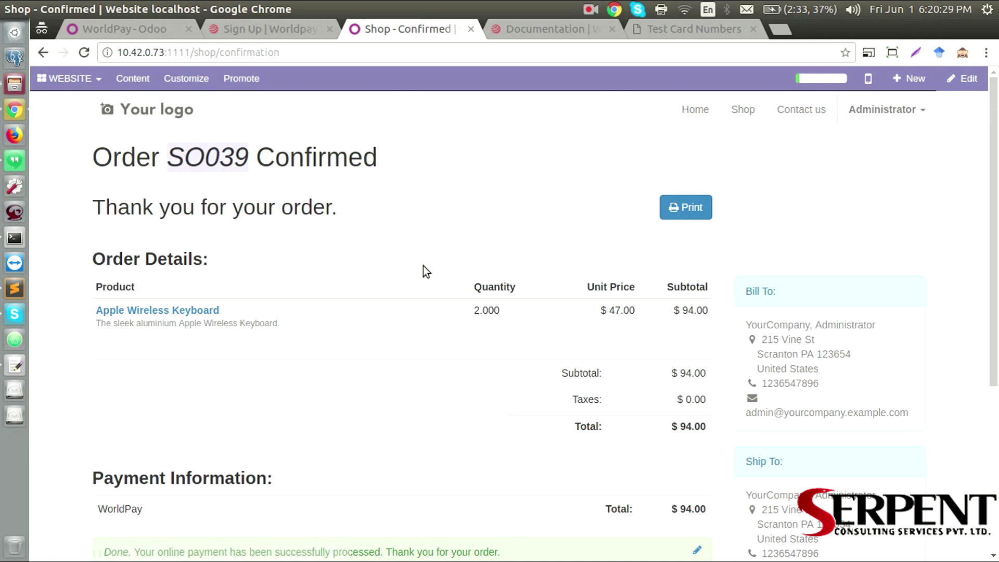
scroll(451, 266, "down", 5)
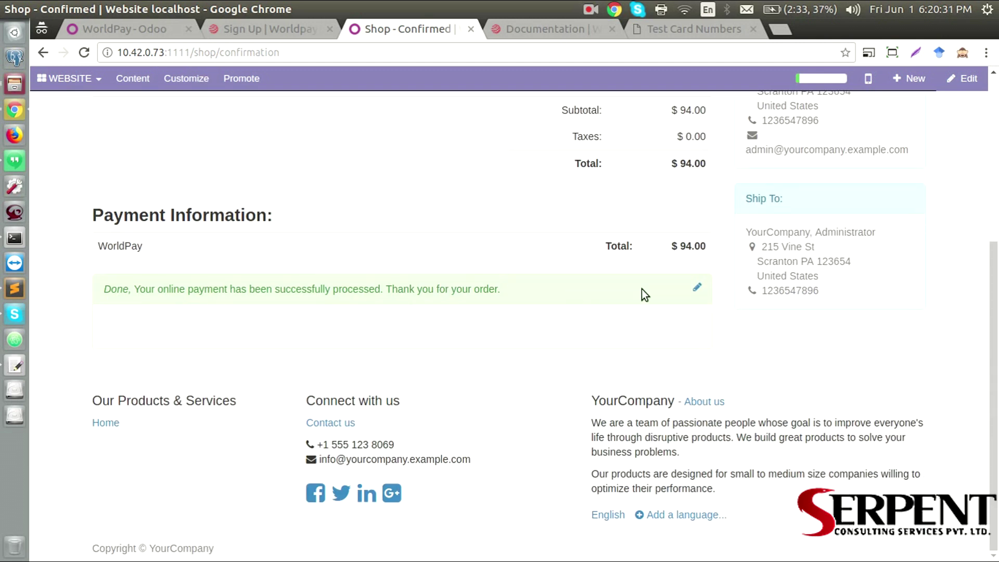
Open order SO039 from the backend sales orders and list its payment transactions
left_click(694, 288)
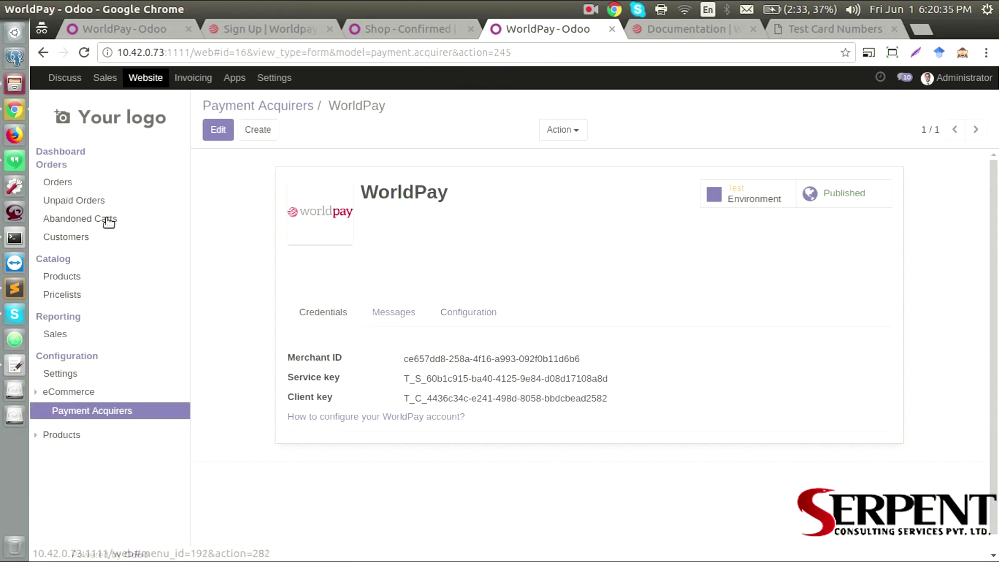
left_click(87, 182)
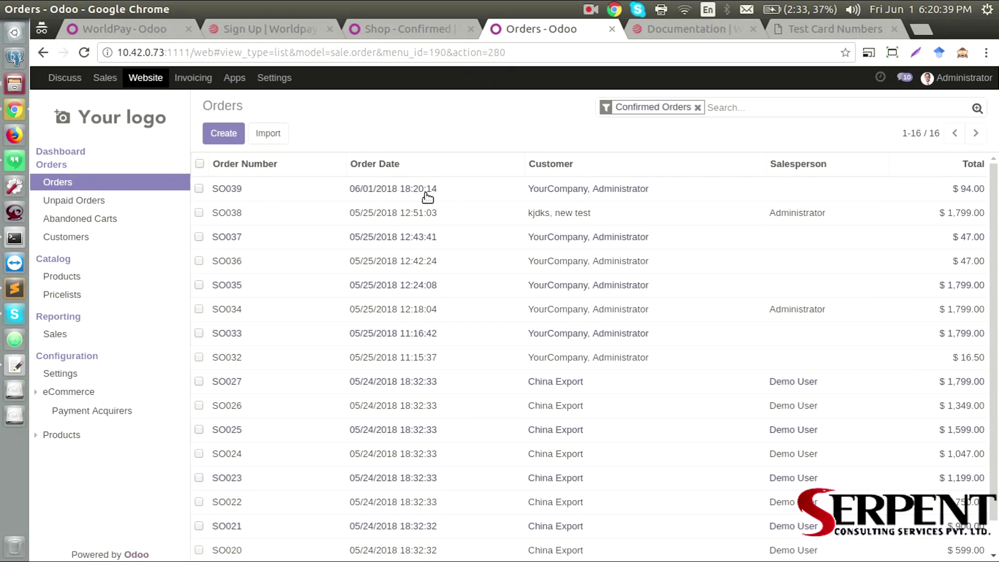
left_click(468, 193)
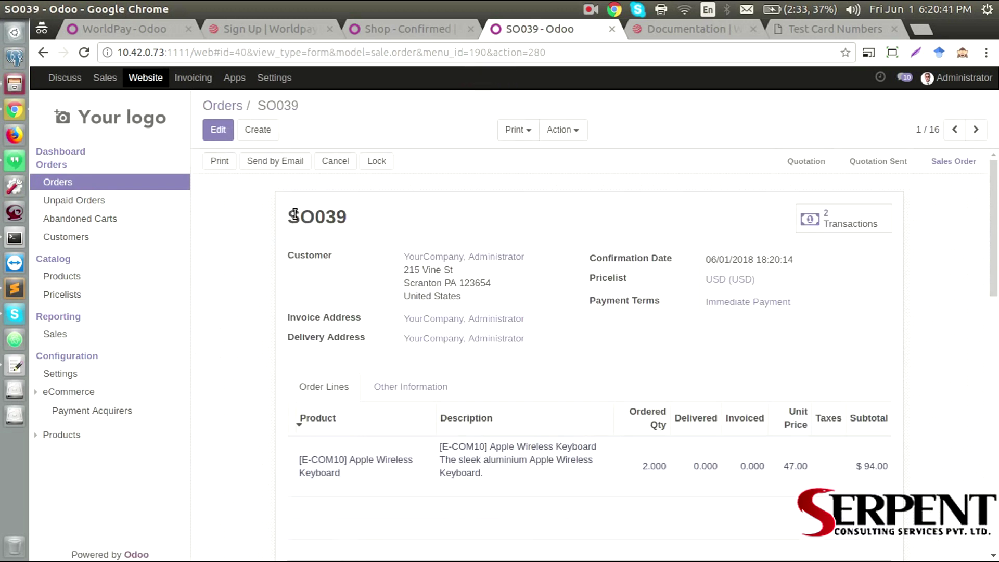
left_click_drag(288, 216, 346, 215)
left_click(467, 224)
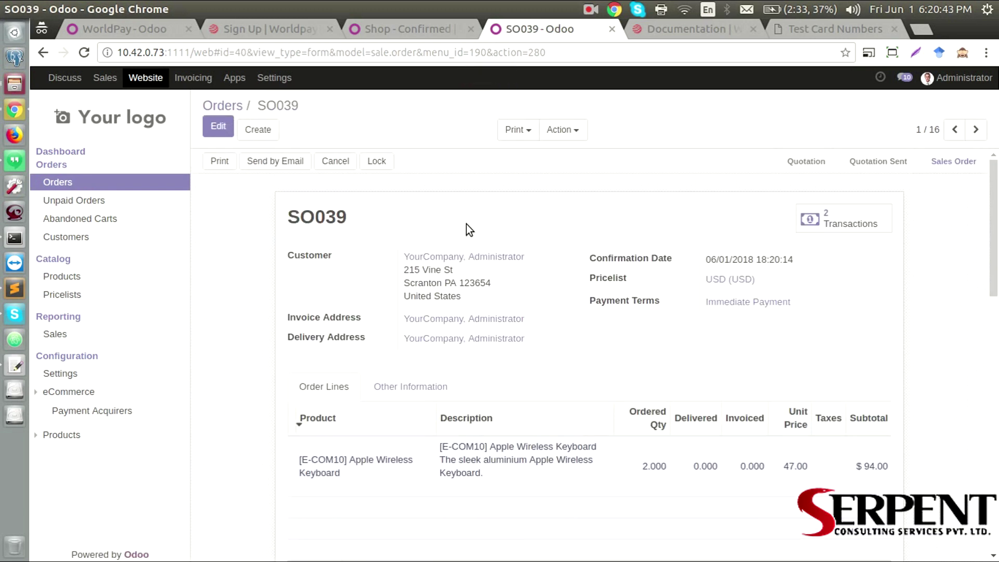
left_click(865, 225)
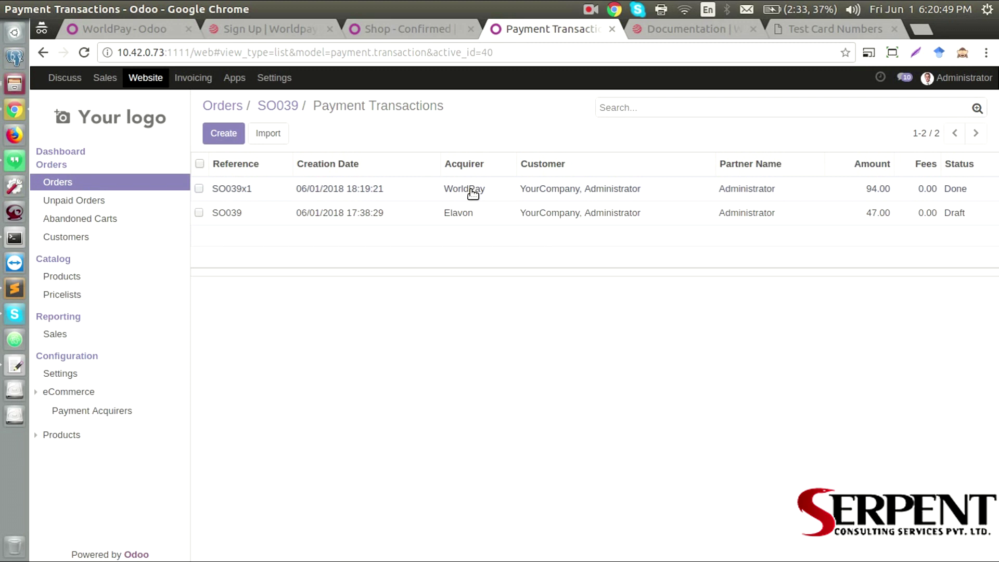
Open the Done WorldPay transaction and review its acquirer reference and creation date
left_click(488, 191)
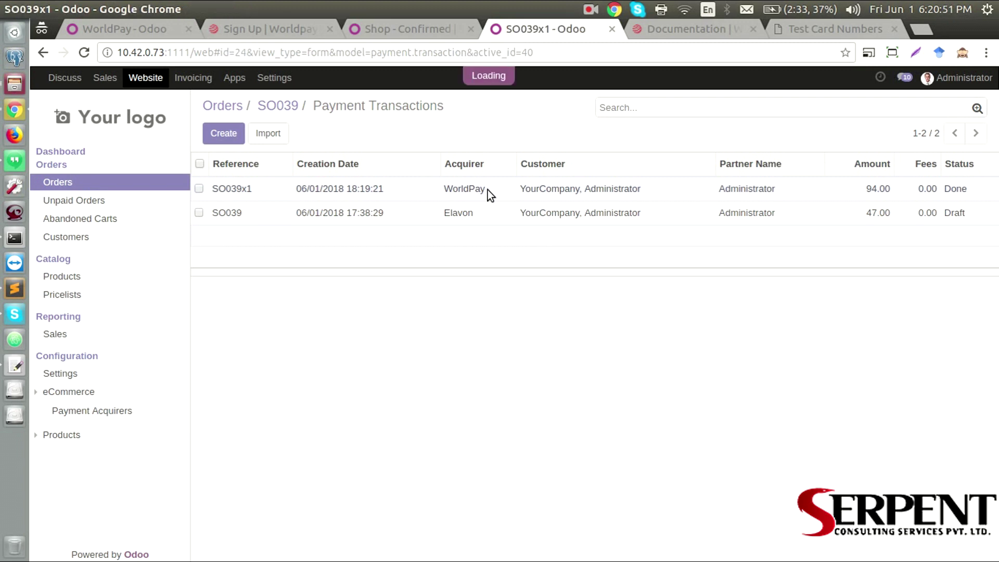
scroll(329, 339, "down", 1)
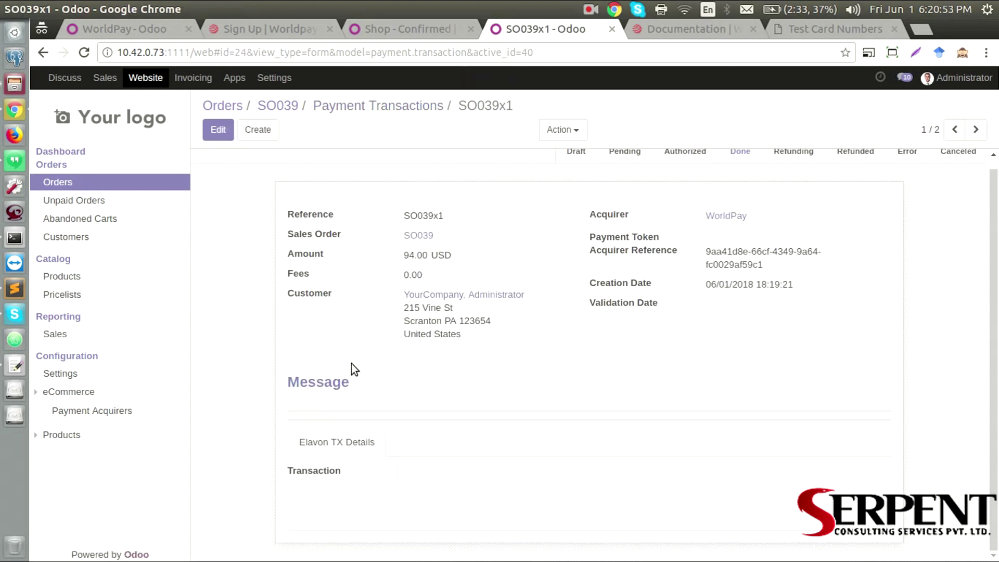
scroll(351, 365, "up", 1)
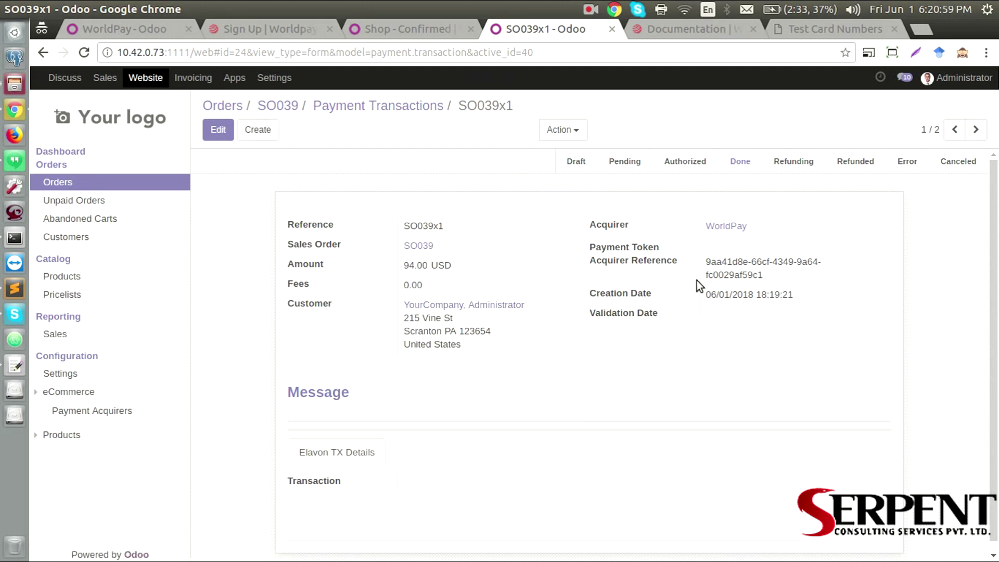
double_click(742, 264)
left_click(741, 266)
double_click(742, 275)
left_click(726, 290)
double_click(725, 292)
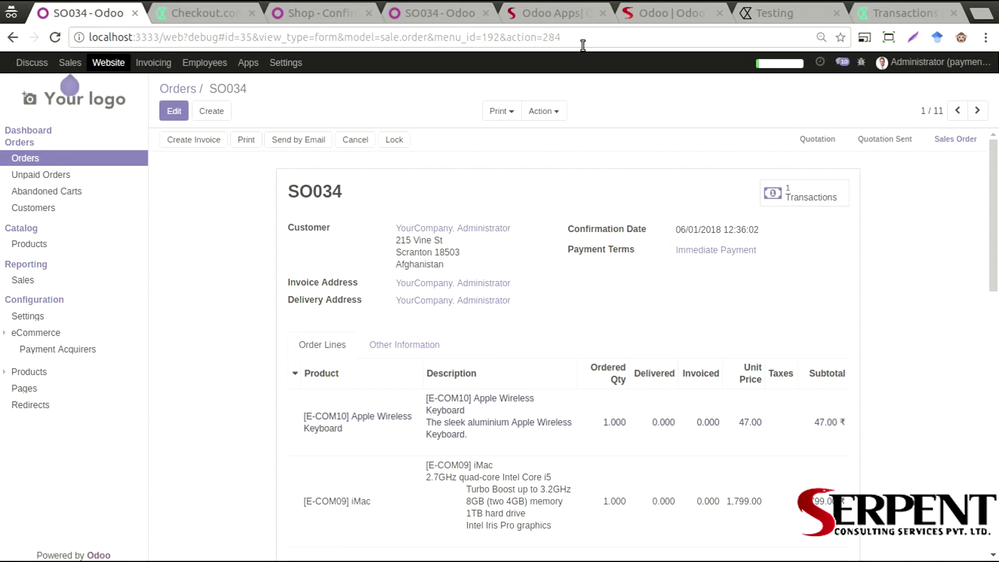
Show the serpentcs.com homepage in the browser
left_click(635, 16)
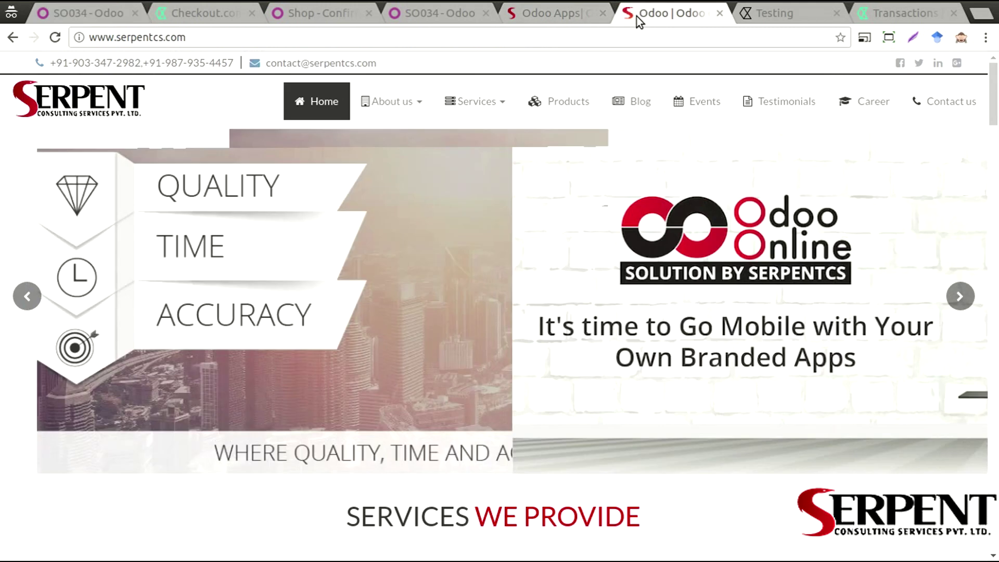